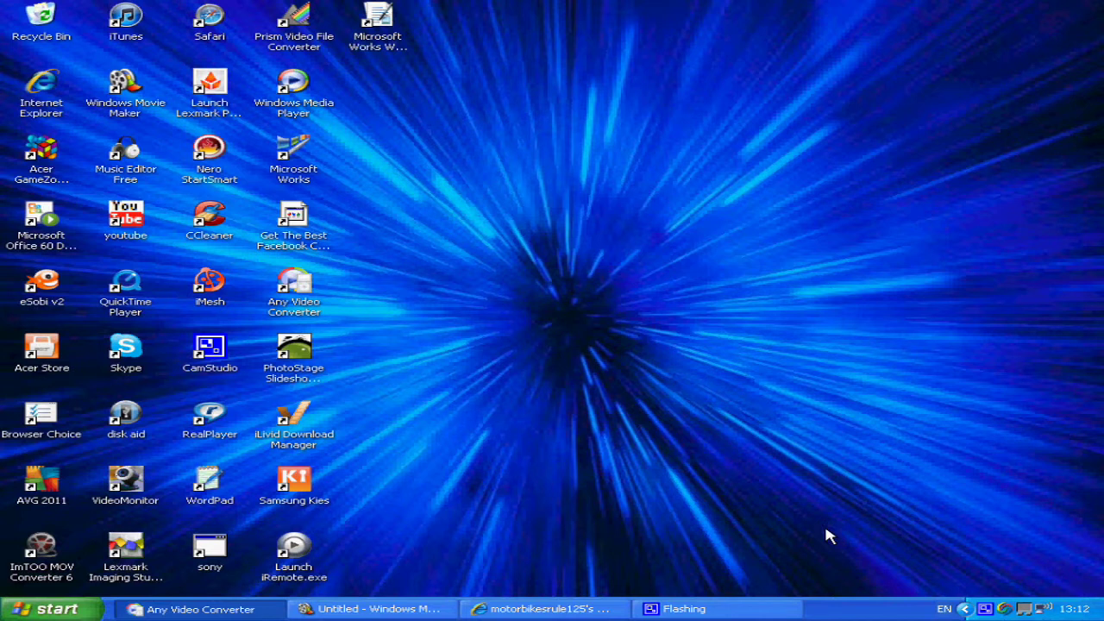
left_click(92, 608)
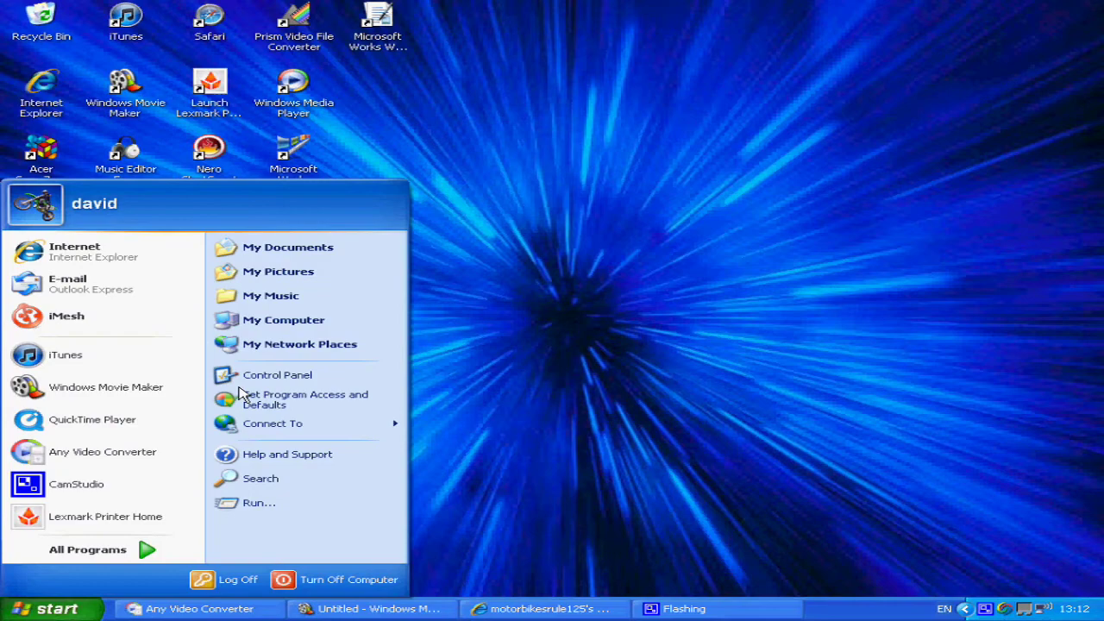
left_click(249, 320)
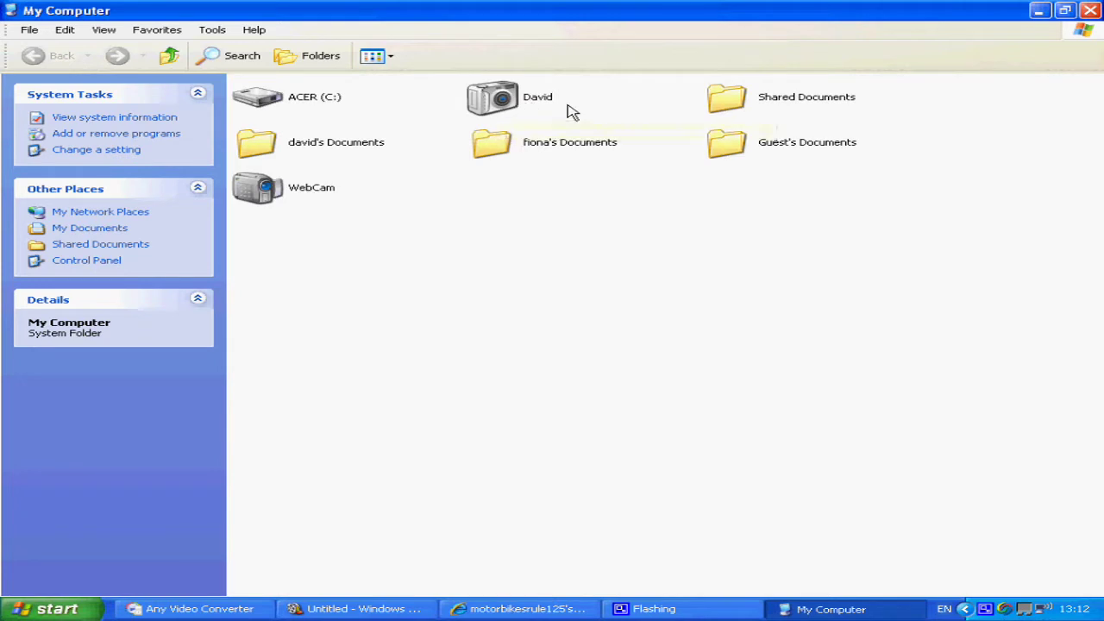
double_click(490, 99)
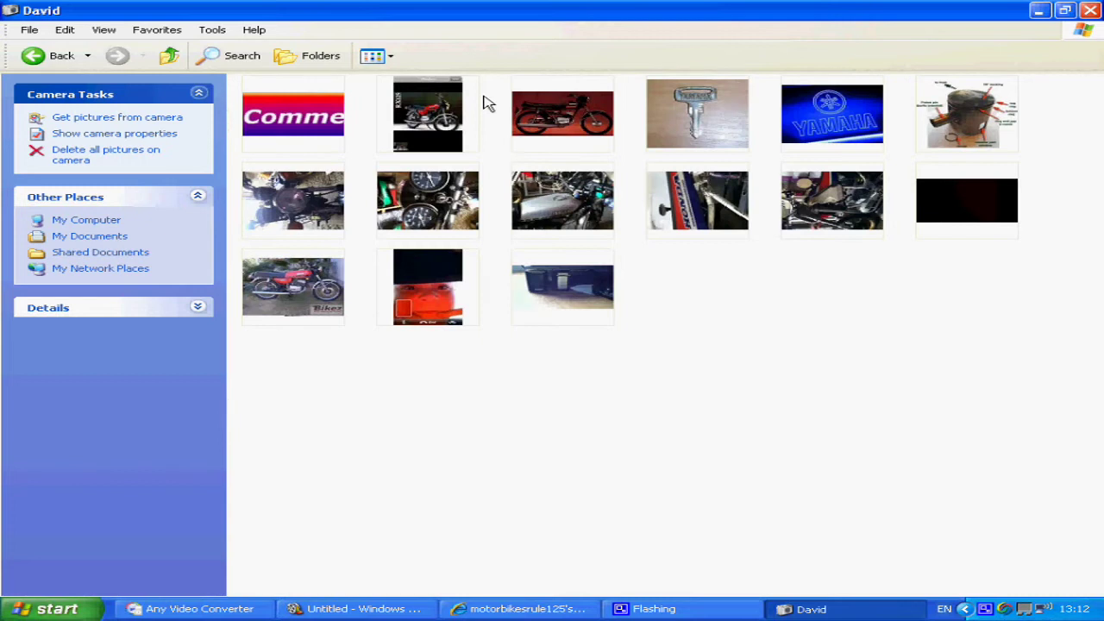
left_click(548, 293)
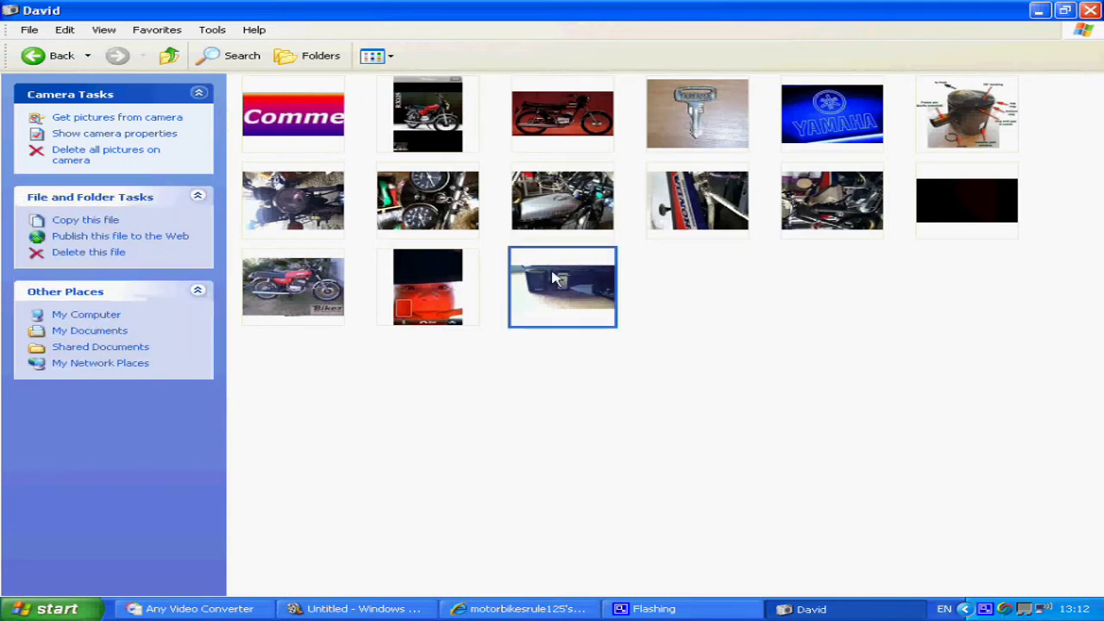
left_click(164, 124)
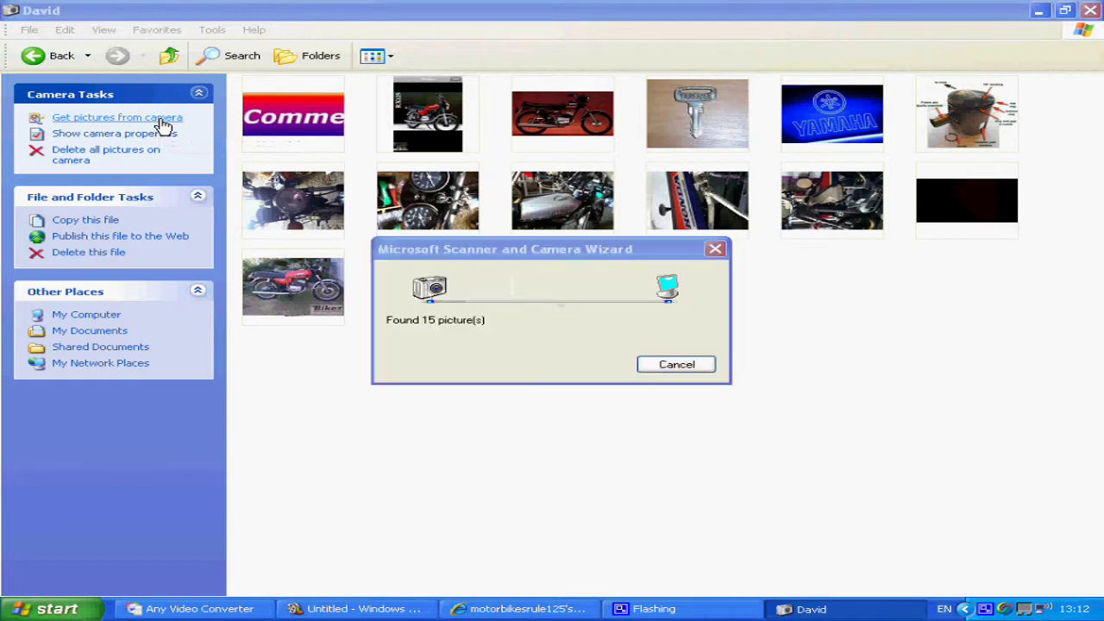
left_click(731, 483)
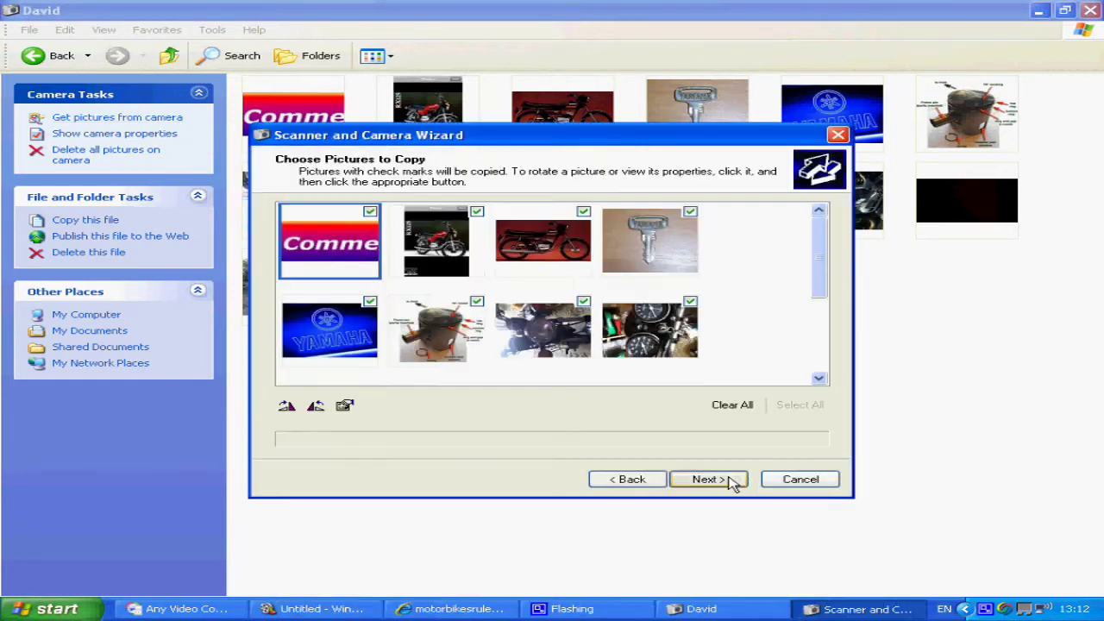
left_click(733, 405)
scroll(741, 367, "down", 3)
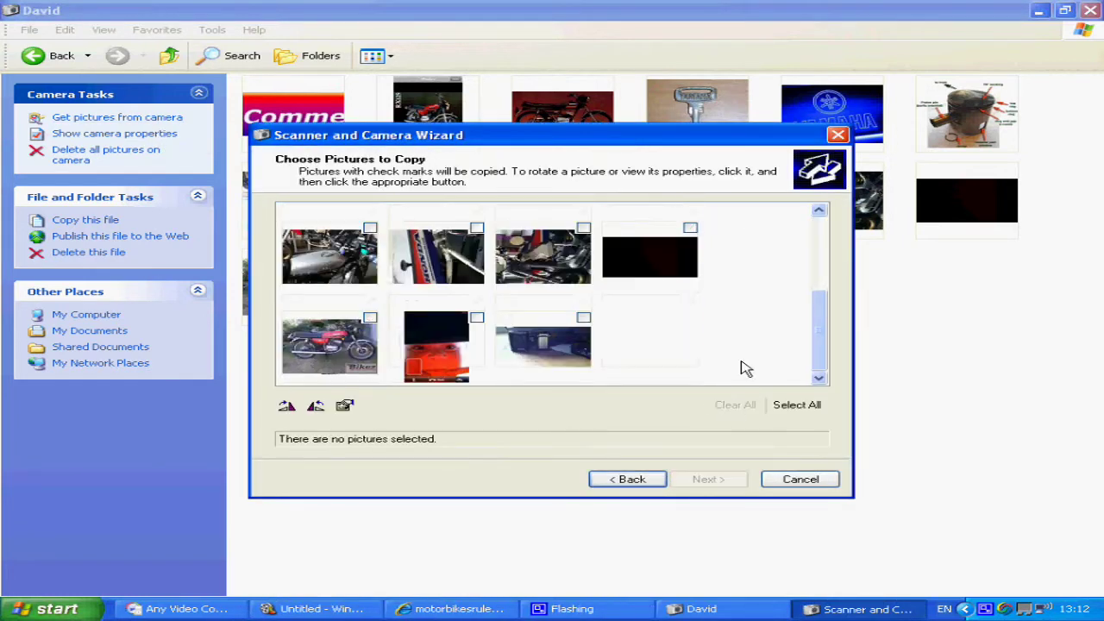
left_click(837, 134)
right_click(587, 292)
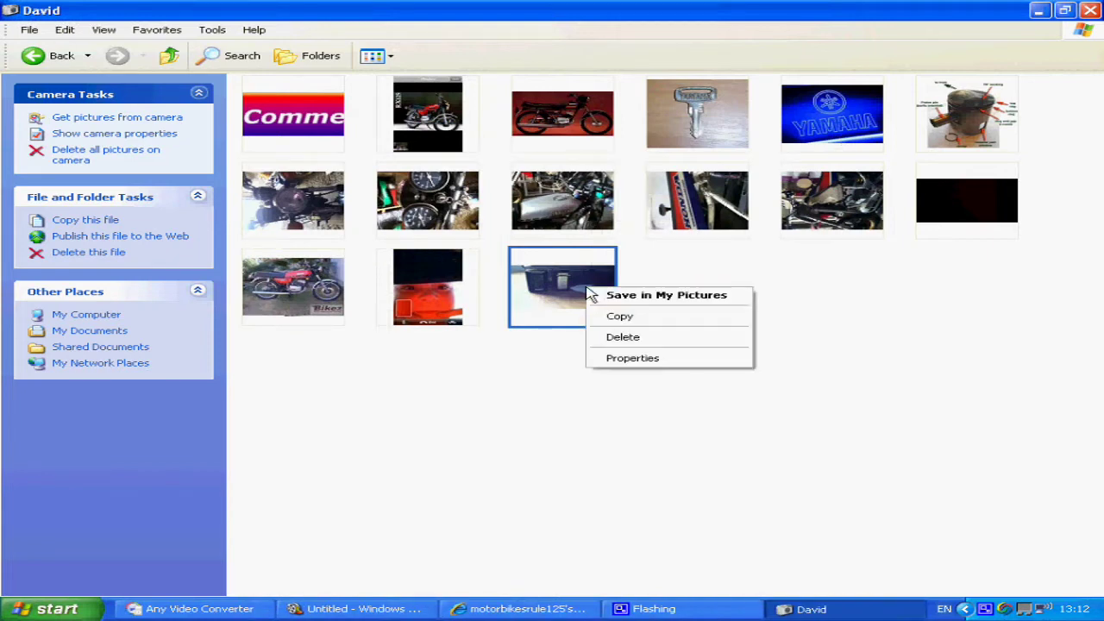
left_click(833, 278)
left_click(1093, 10)
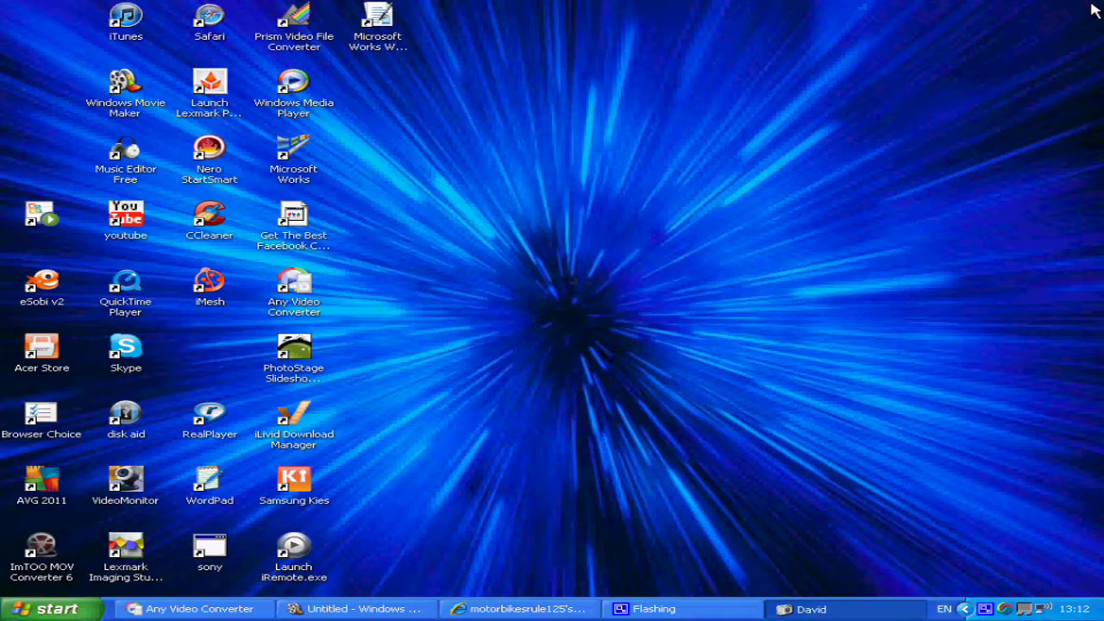
Bring Any Video Converter back up and cancel the Add Video dialog
left_click(245, 610)
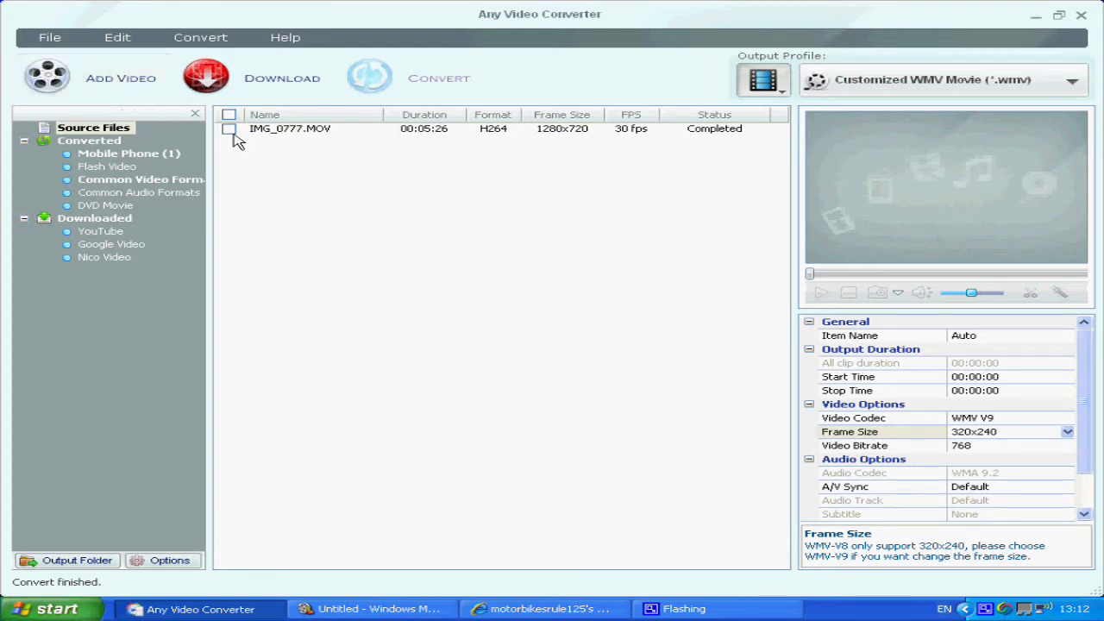
left_click(125, 82)
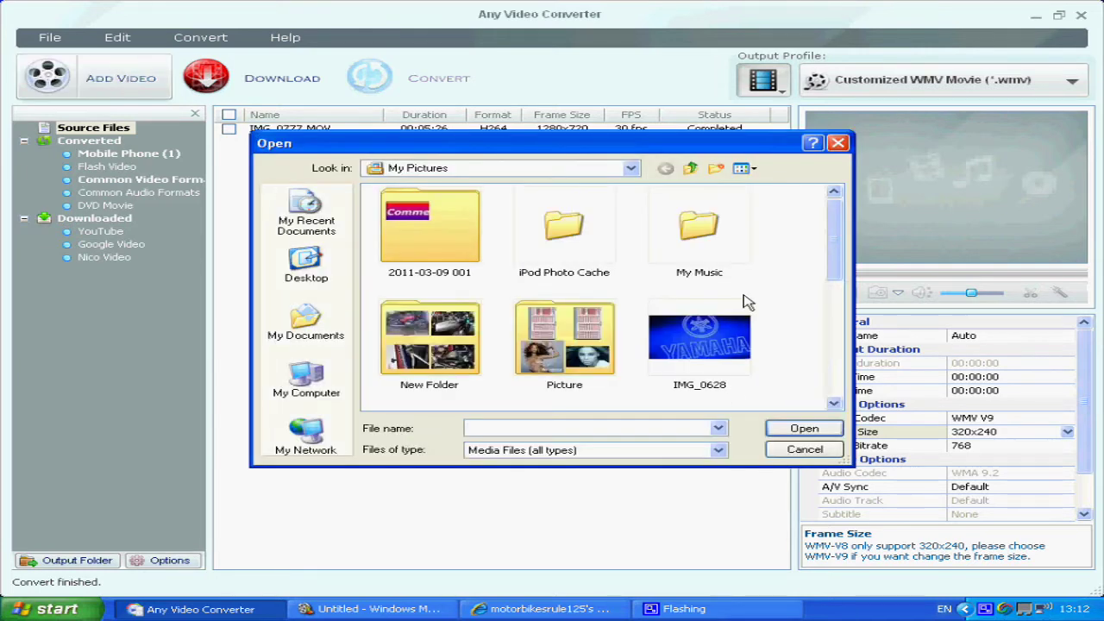
left_click_drag(832, 248, 828, 399)
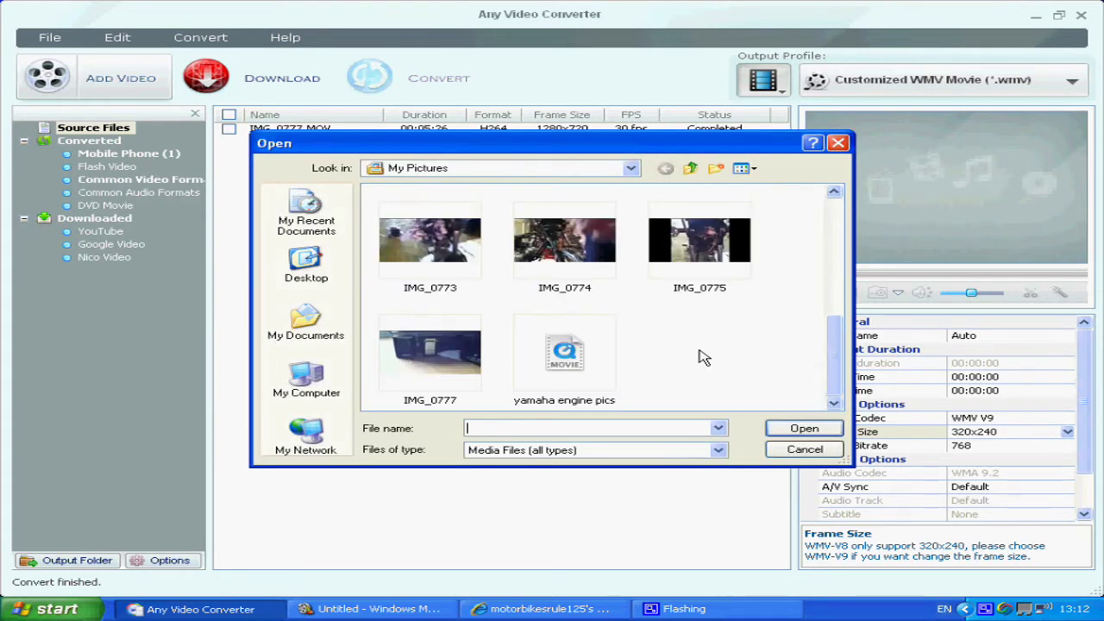
left_click(838, 143)
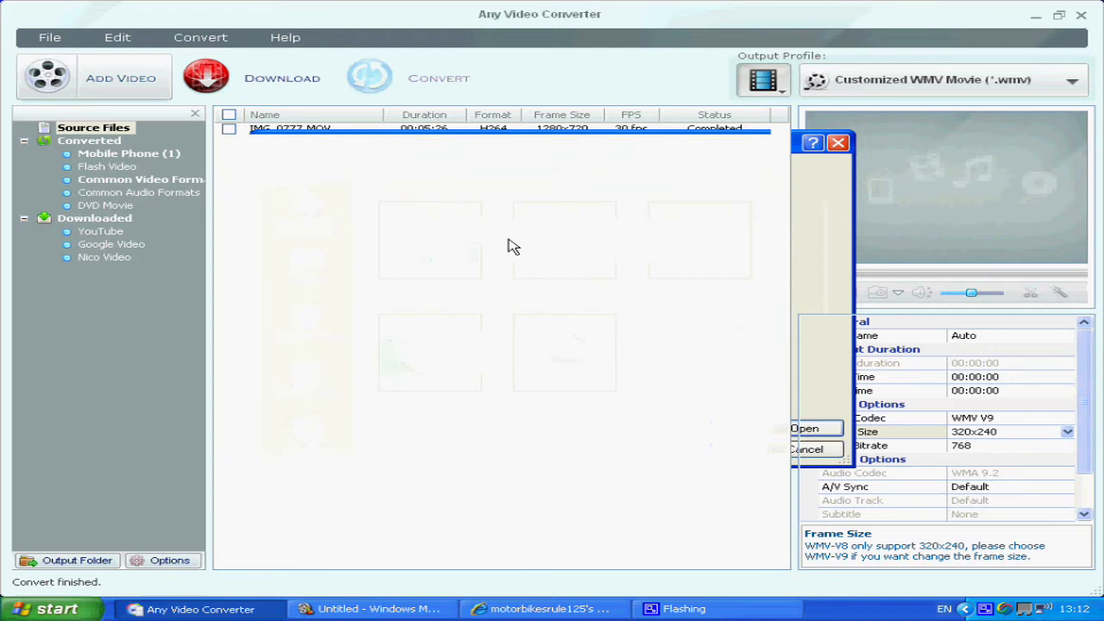
Select IMG_0777.MOV, keep the Customized WMV Movie output profile, and close the converter
left_click(291, 135)
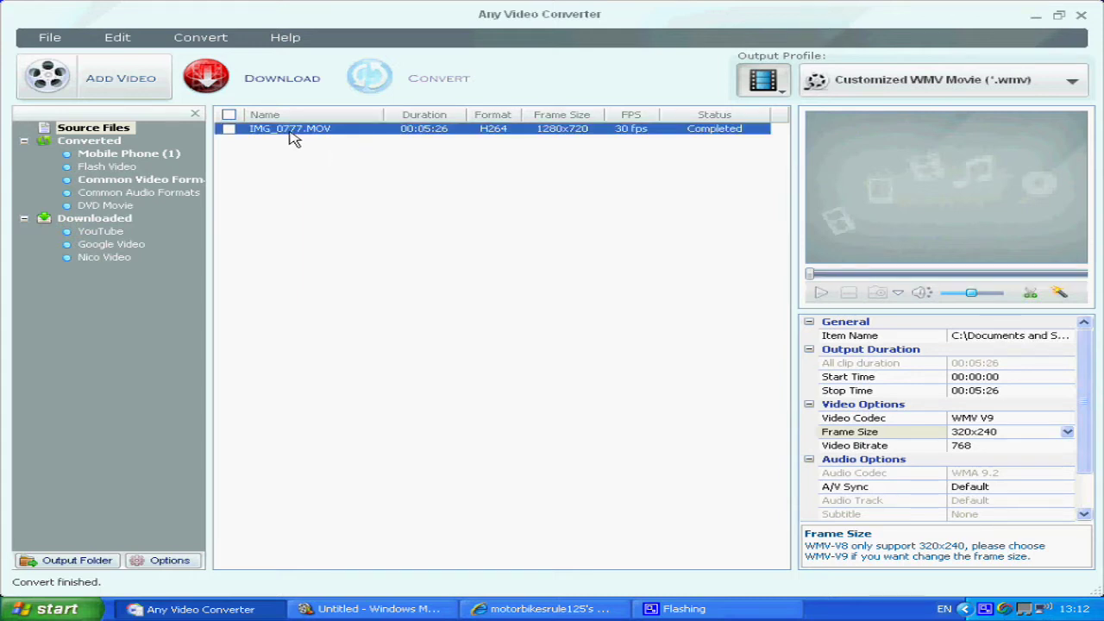
left_click(956, 90)
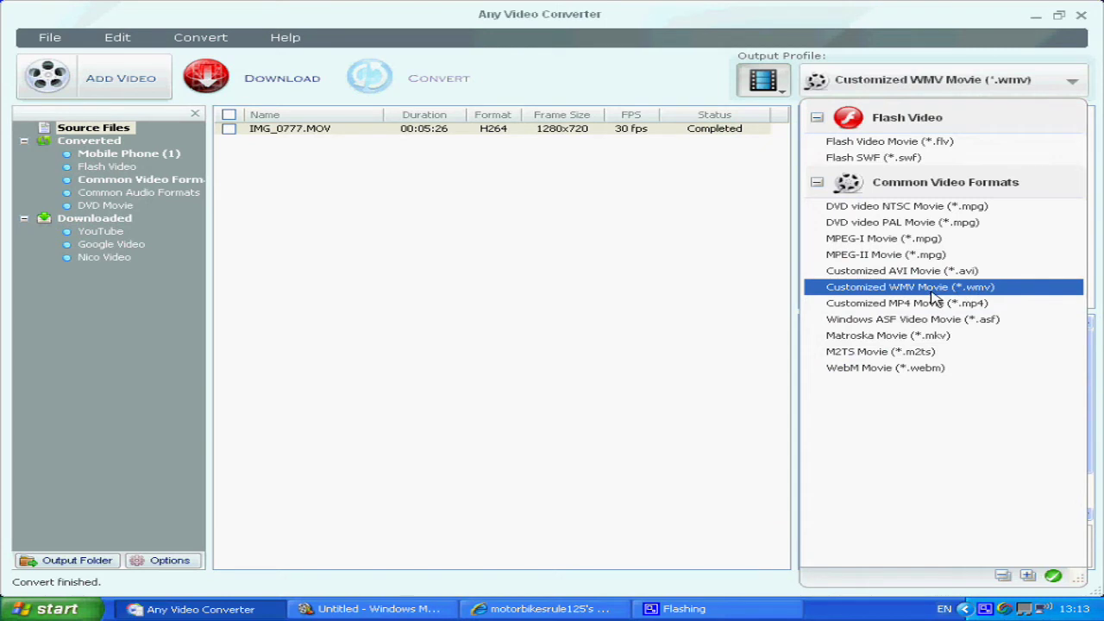
left_click(874, 292)
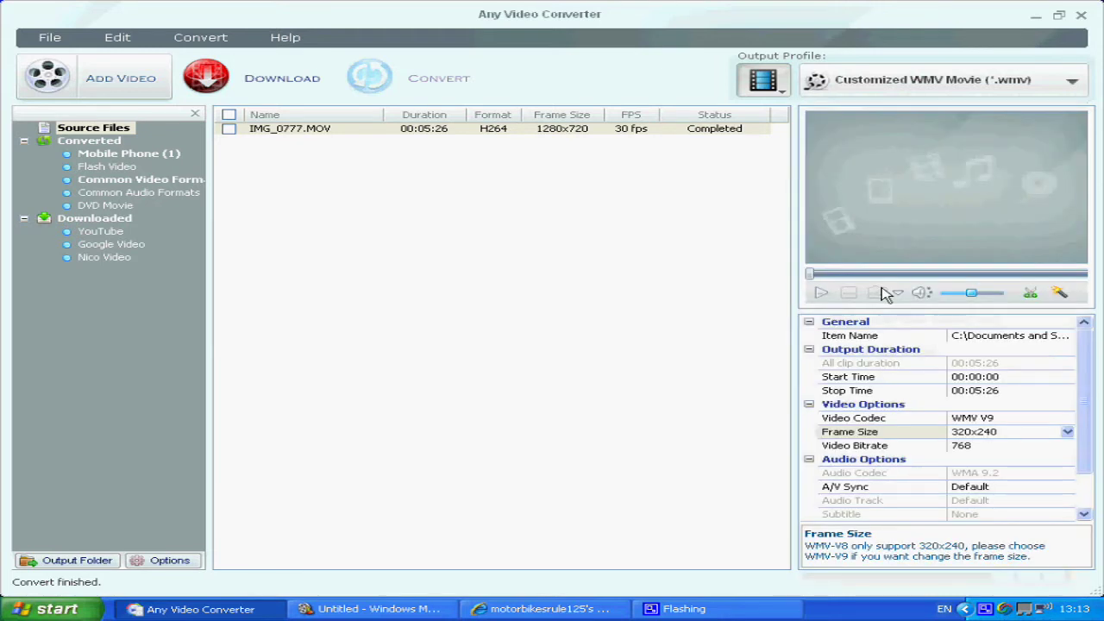
left_click(1084, 16)
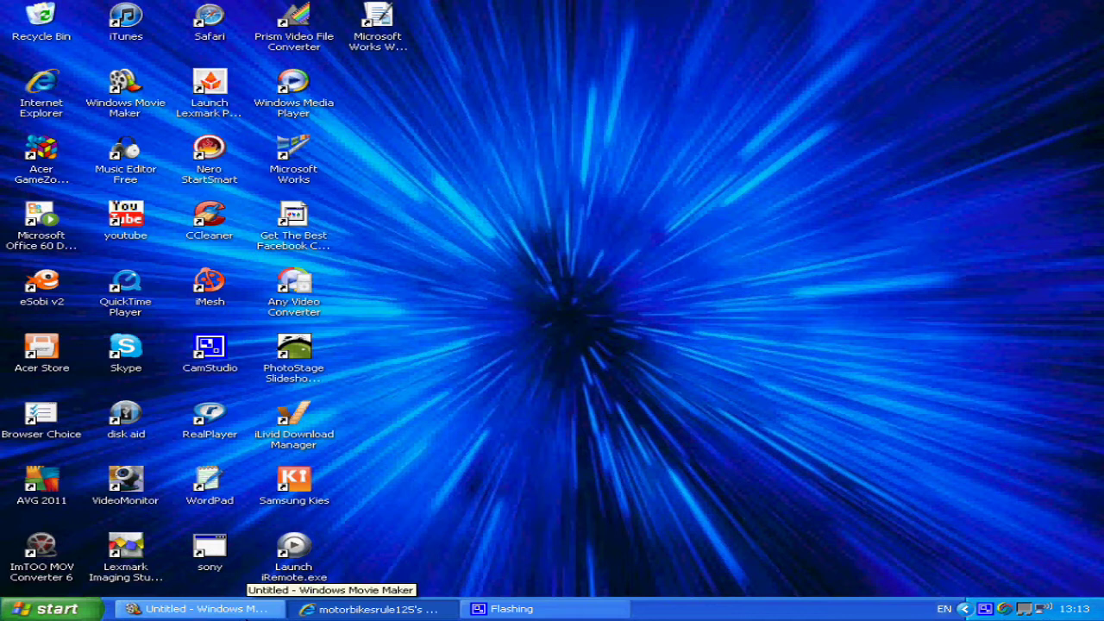
In Import Video, browse My Documents > Any Video Converter > WMV to check the converted files
left_click(243, 613)
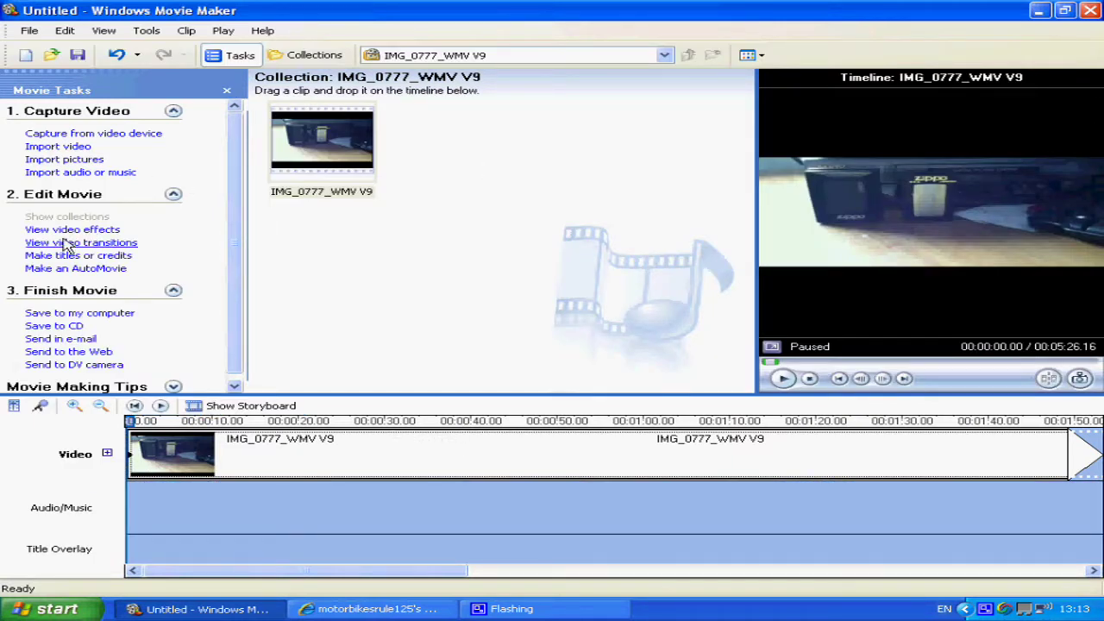
left_click(58, 147)
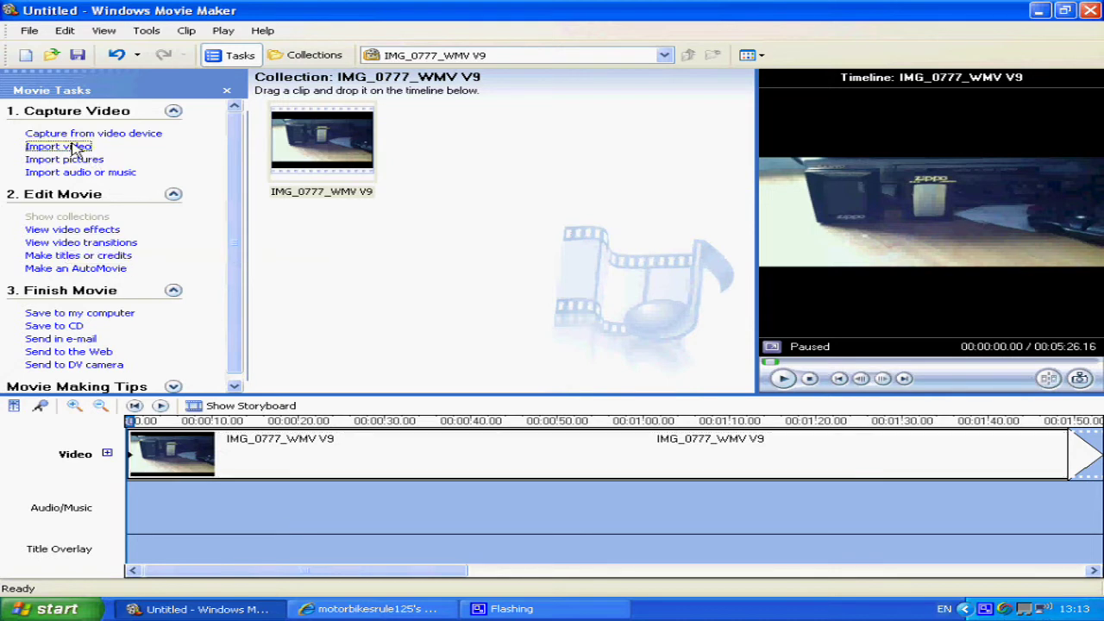
right_click(139, 98)
left_click(66, 214)
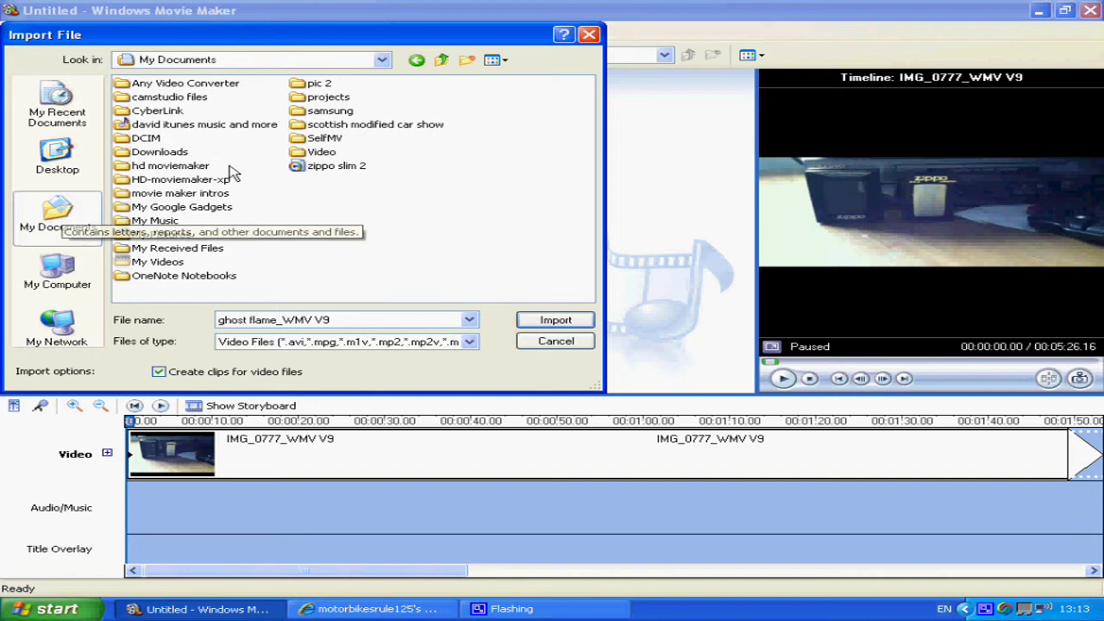
left_click(181, 83)
double_click(181, 84)
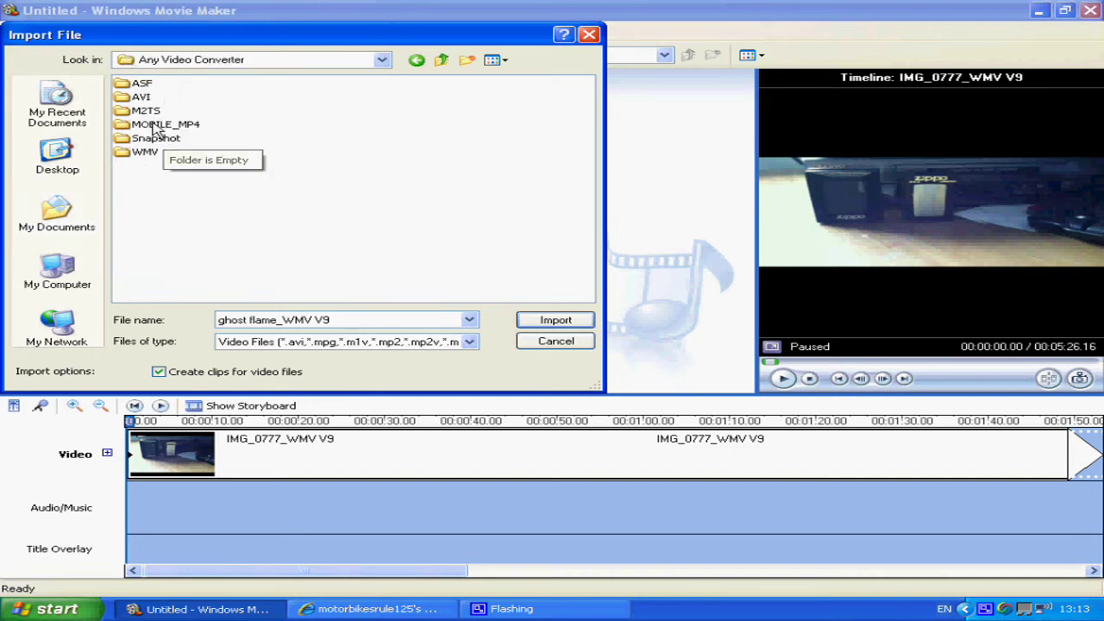
mouse_move(145, 162)
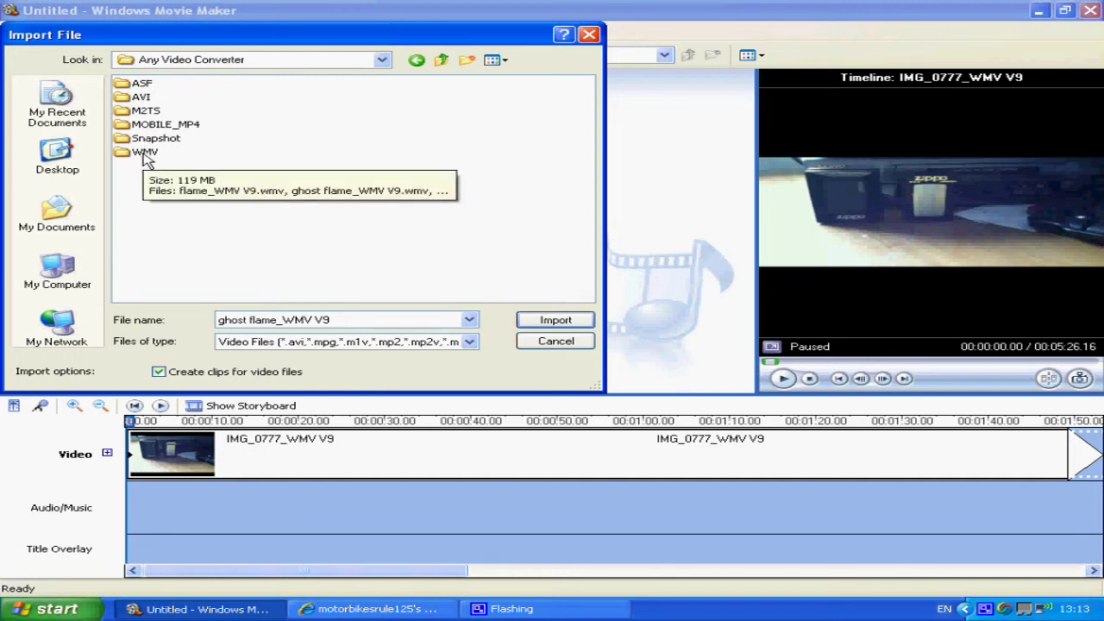
double_click(145, 155)
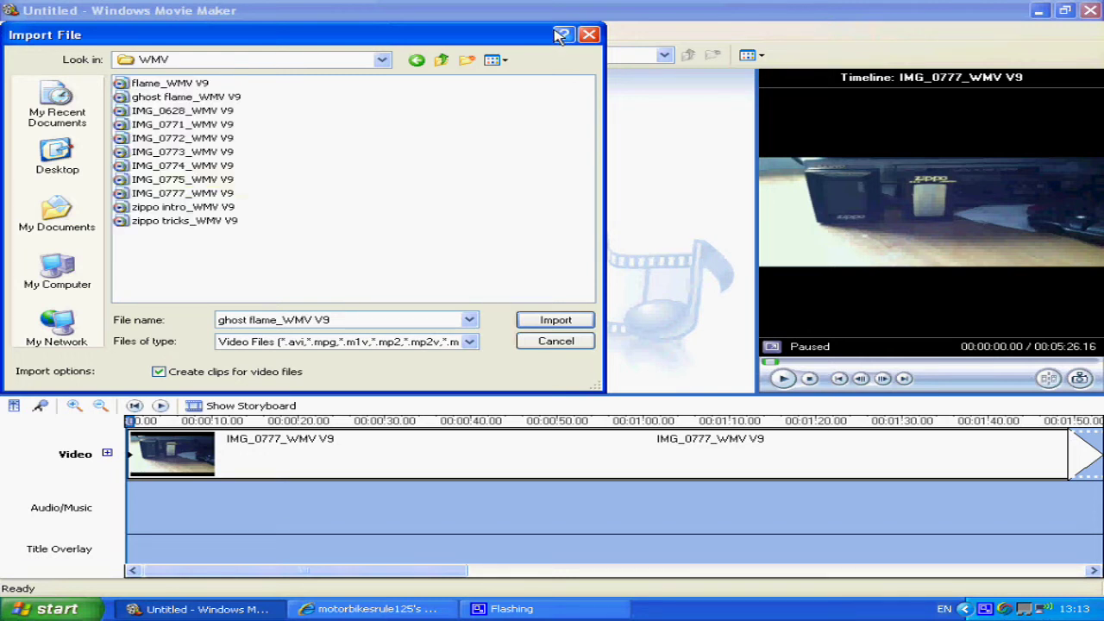
mouse_move(158, 196)
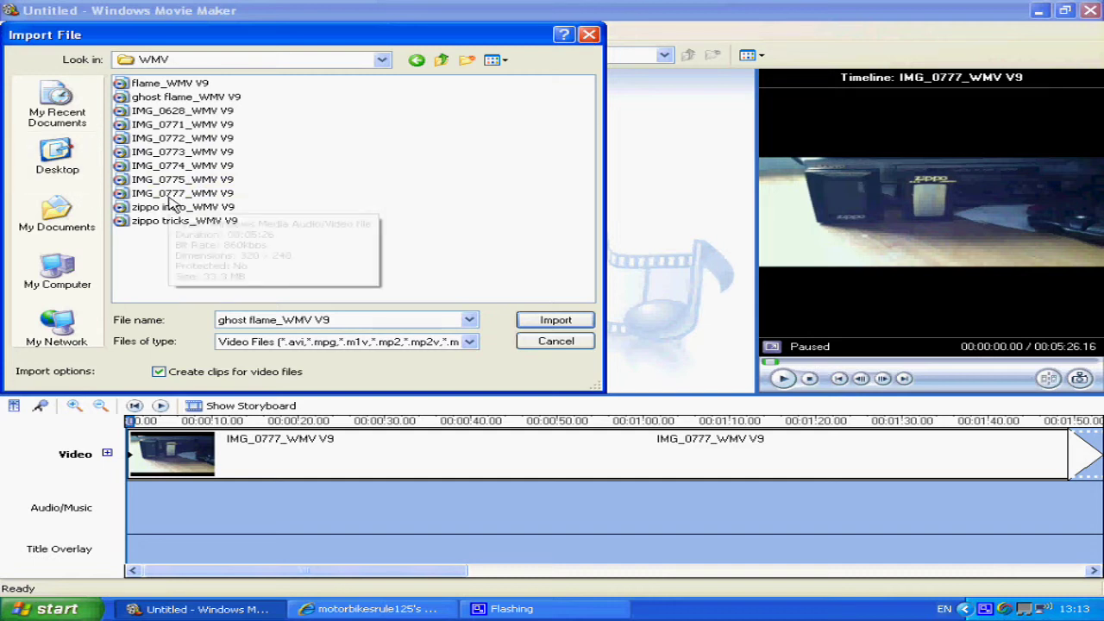
Close the import dialog without importing, put IMG_0777_WMV V9 on the Video track, and start saving
left_click(588, 35)
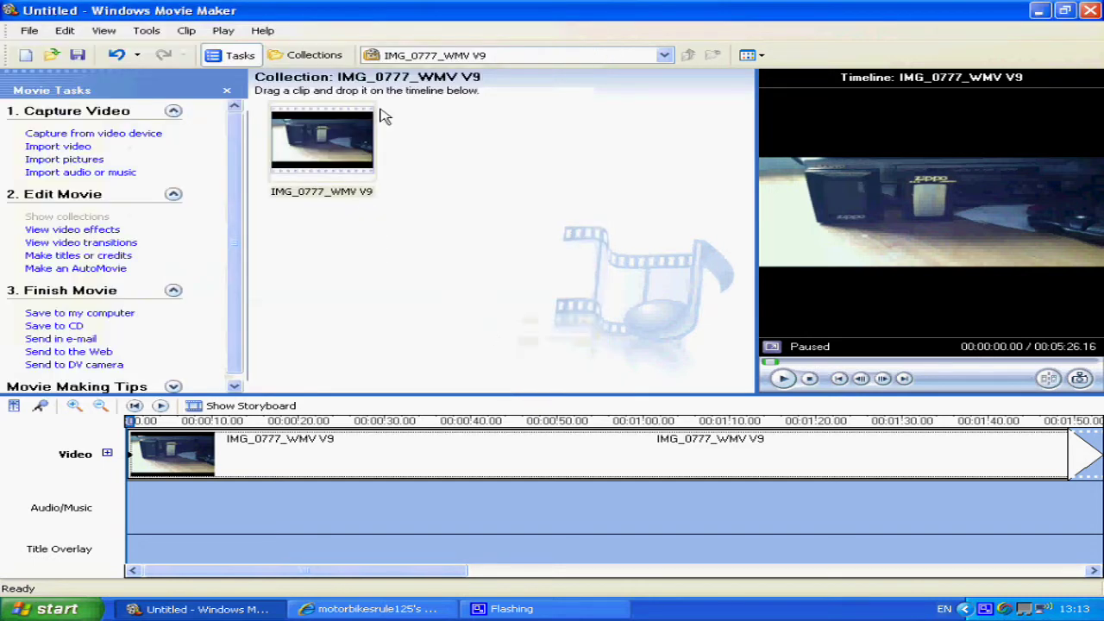
left_click_drag(363, 177, 270, 472)
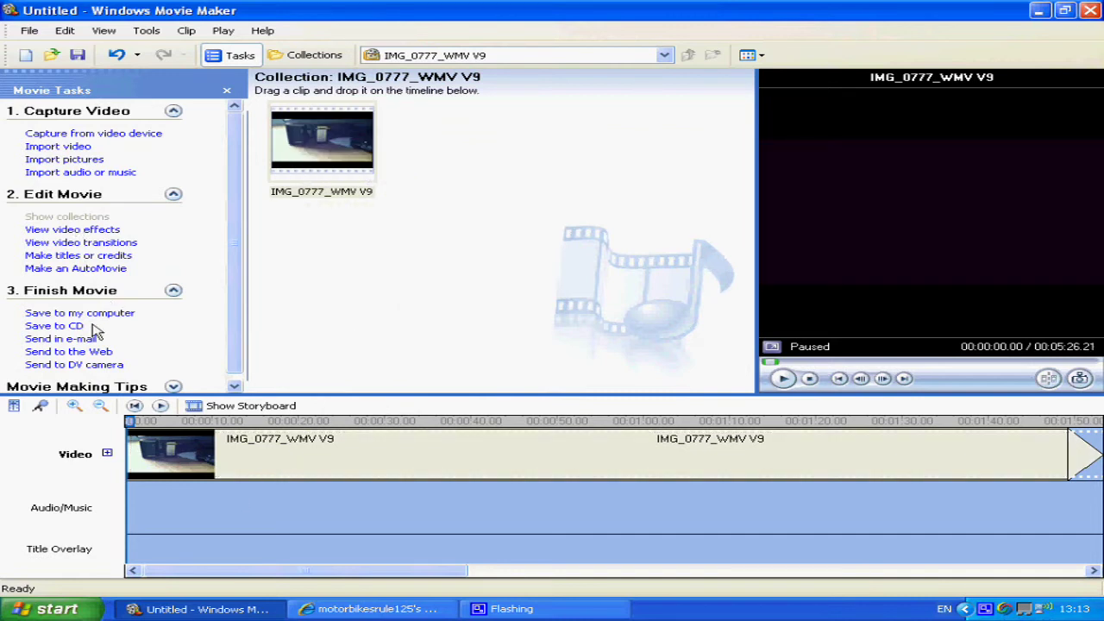
left_click(83, 312)
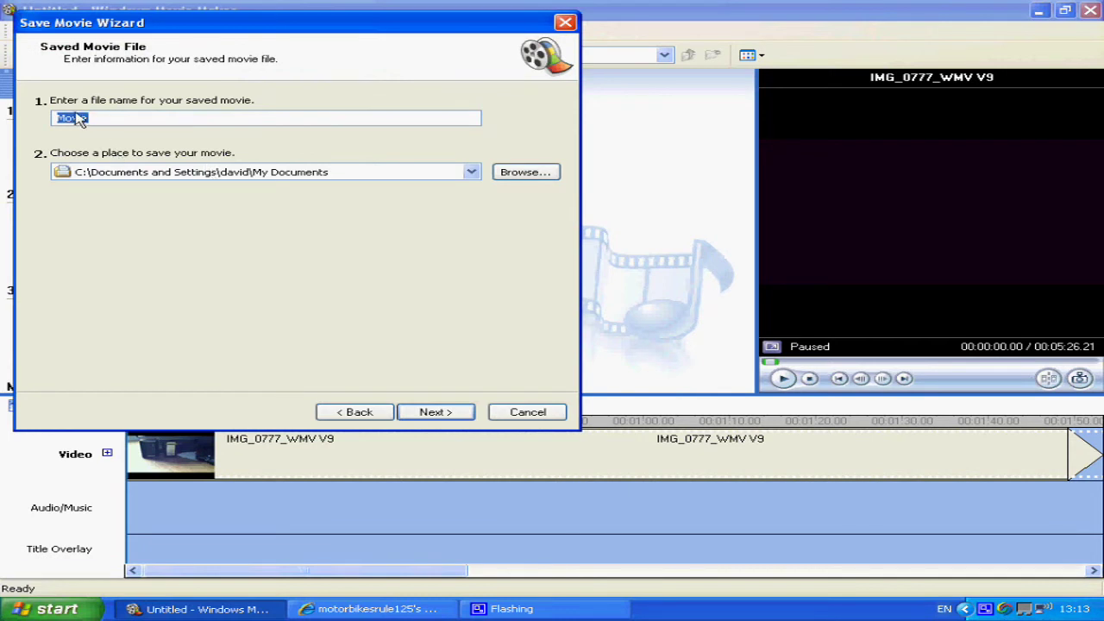
left_click(173, 121)
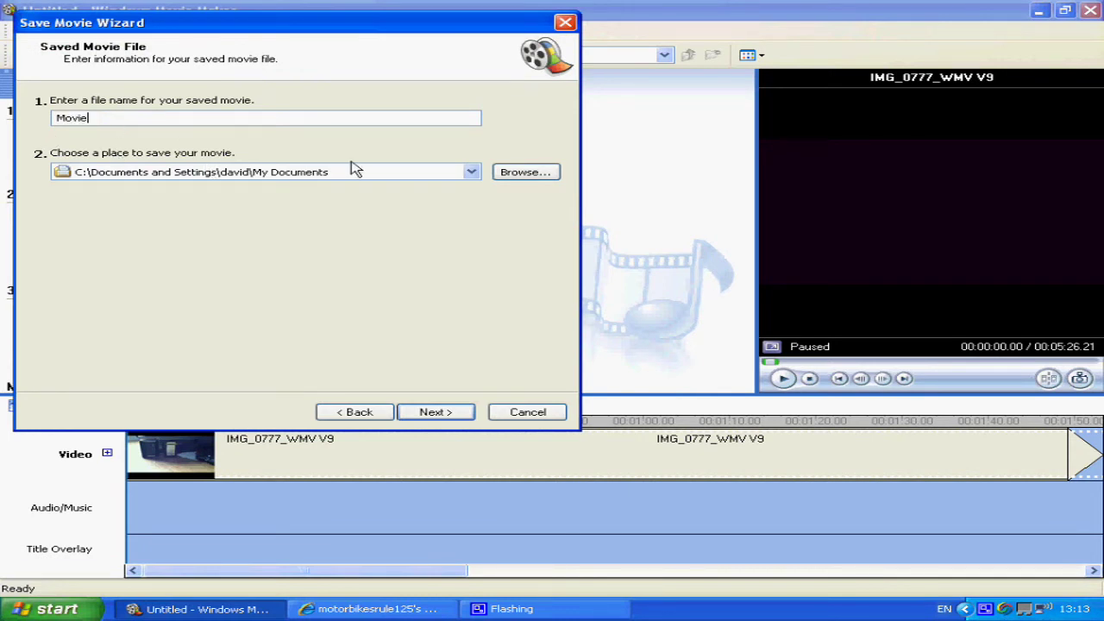
left_click(436, 413)
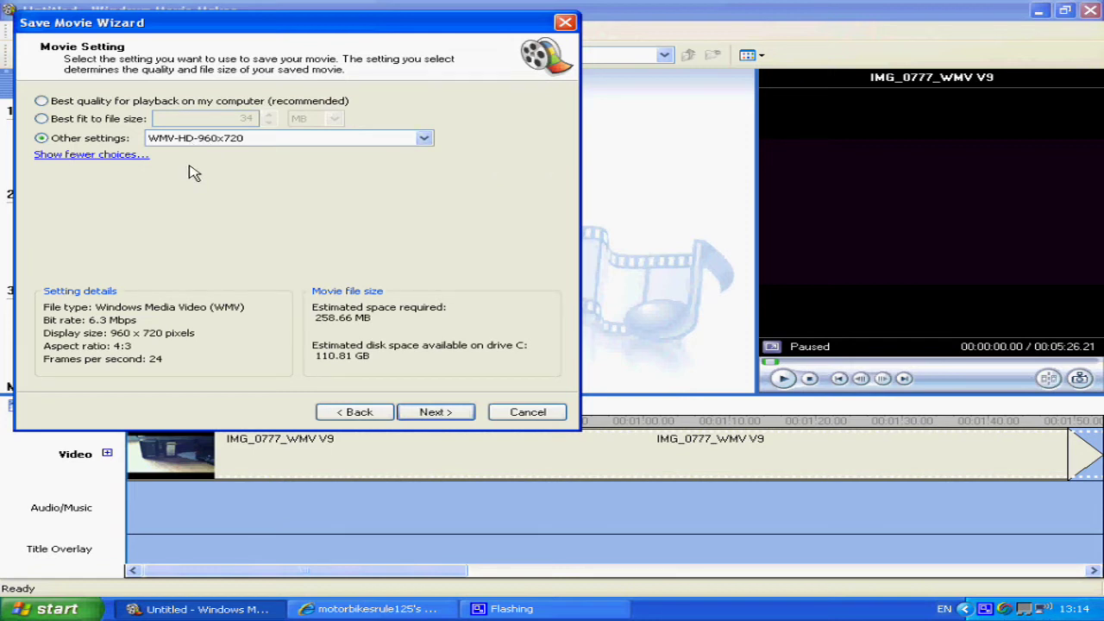
left_click(428, 141)
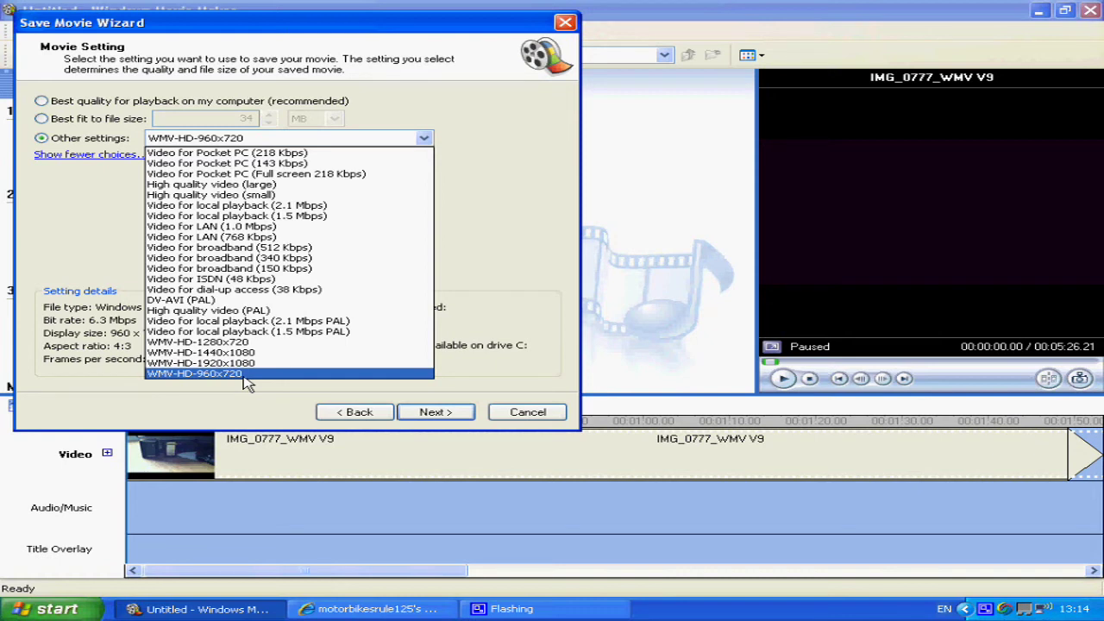
left_click(243, 376)
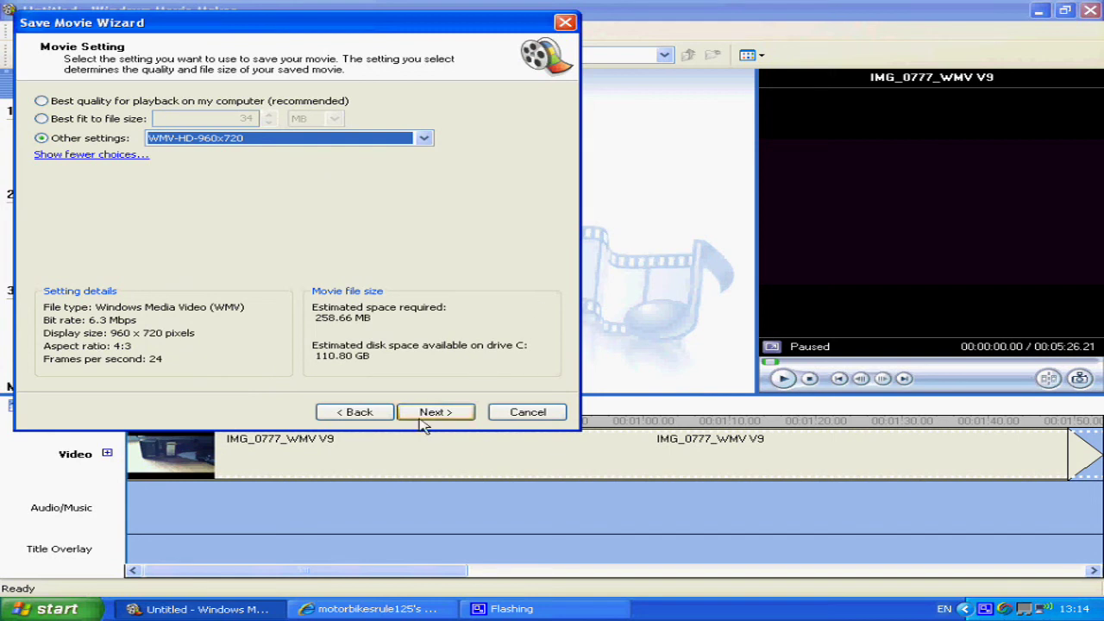
left_click(545, 418)
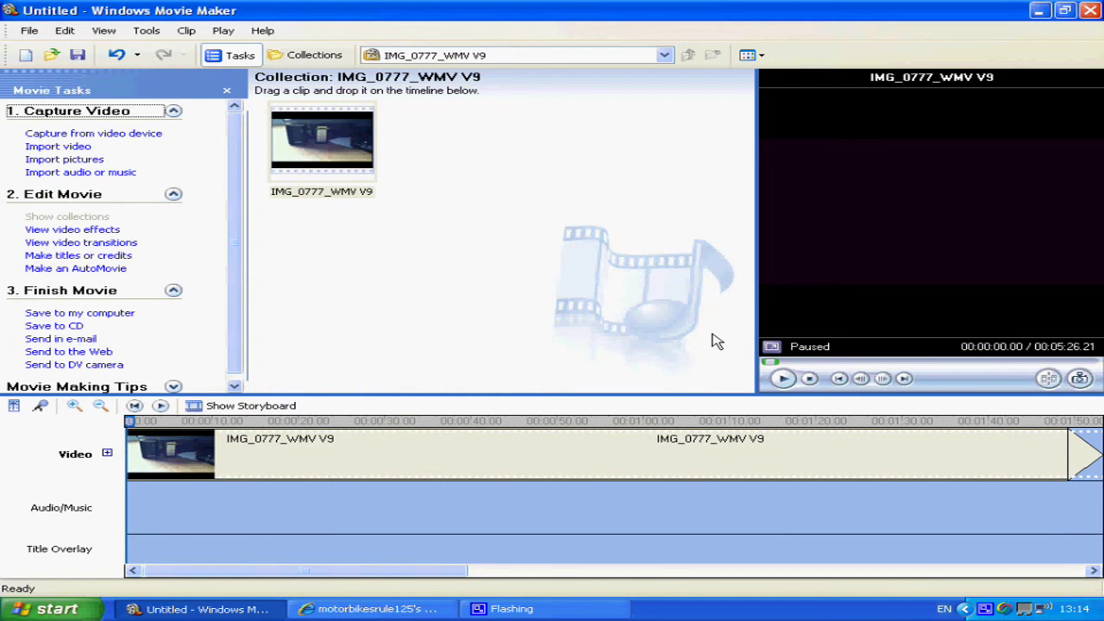
left_click(1041, 10)
On YouTube's upload page, pick zippo slim 2 from My Documents and start uploading it
left_click(399, 609)
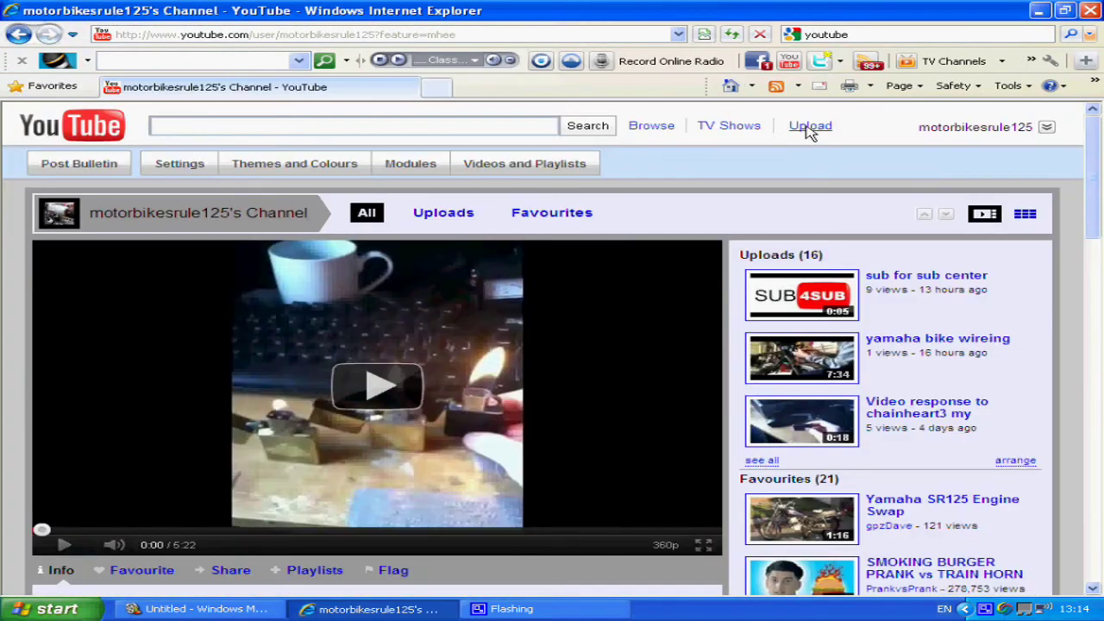
left_click(810, 129)
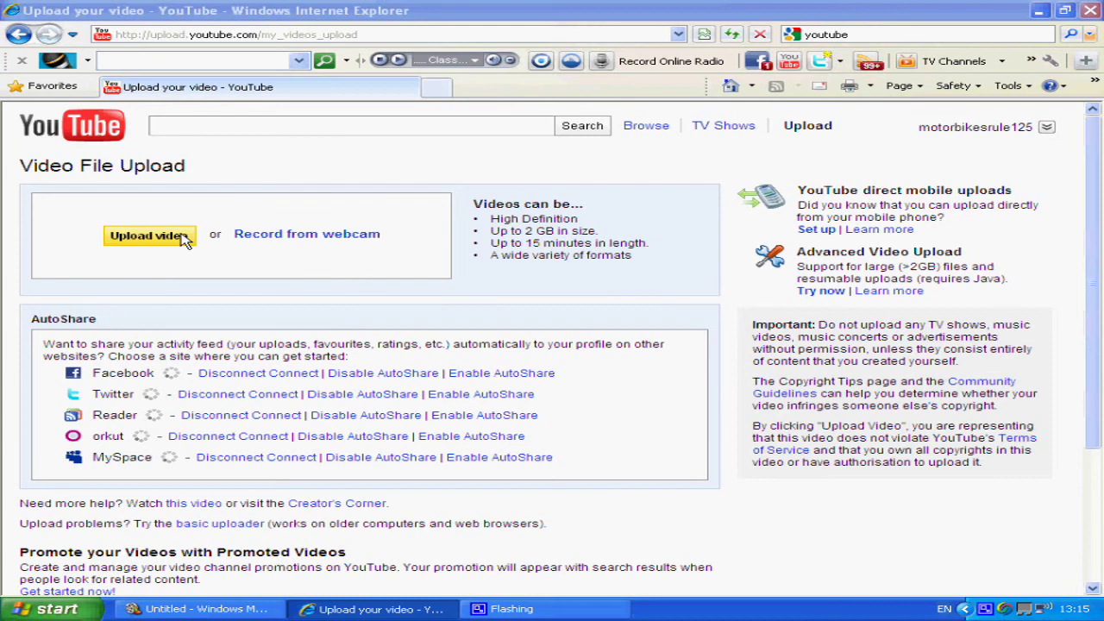
left_click(184, 241)
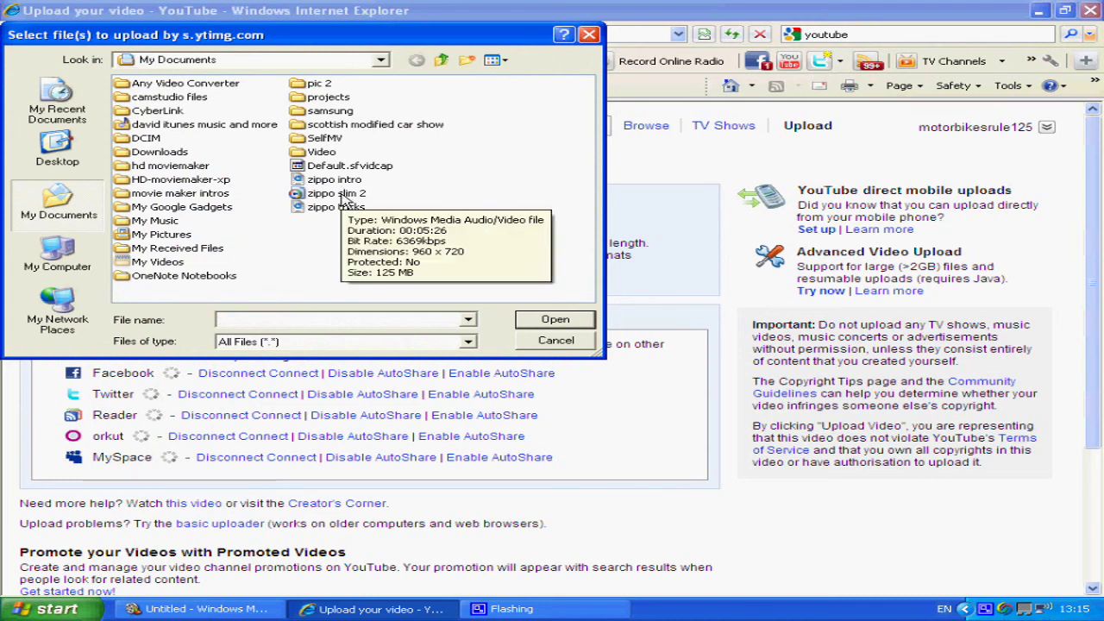
left_click(344, 197)
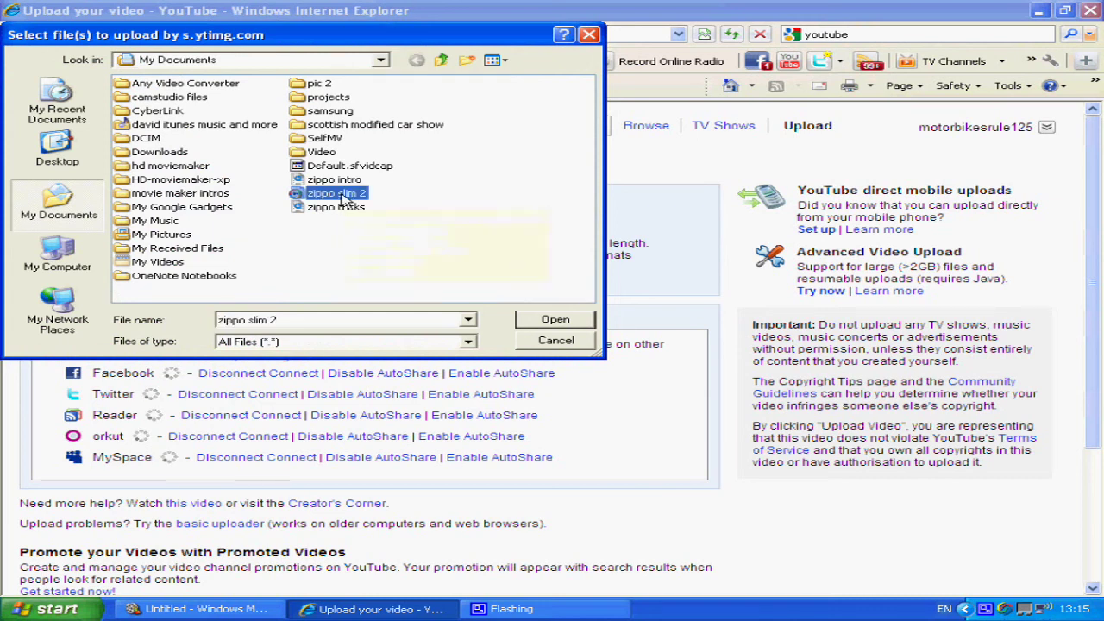
left_click(561, 321)
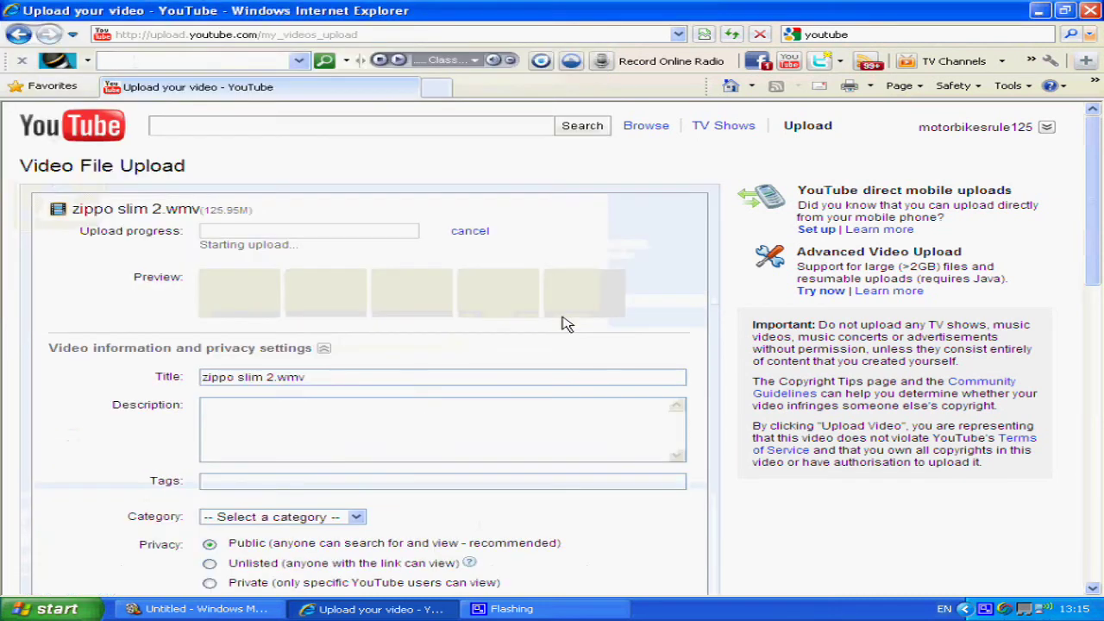